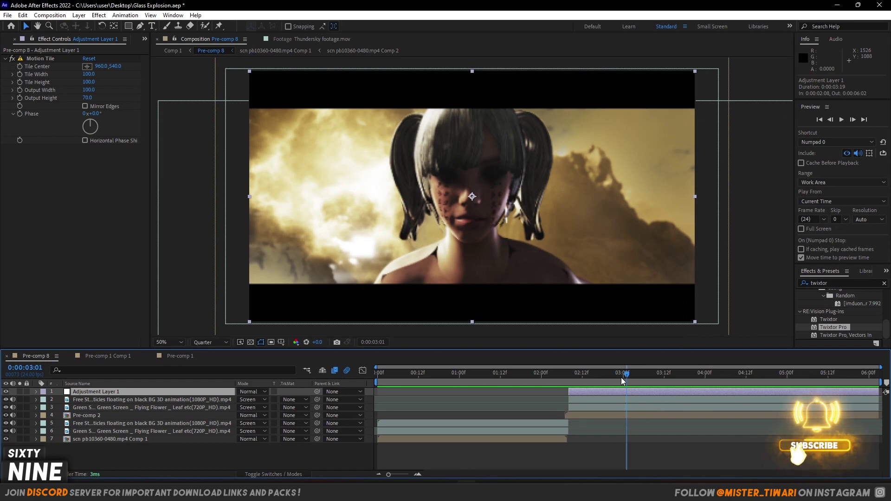
# - Examine the mummy and girl scenes on either side of the cut and the layers that make them up
pyautogui.moveTo(623, 380); pyautogui.dragTo(533, 384)
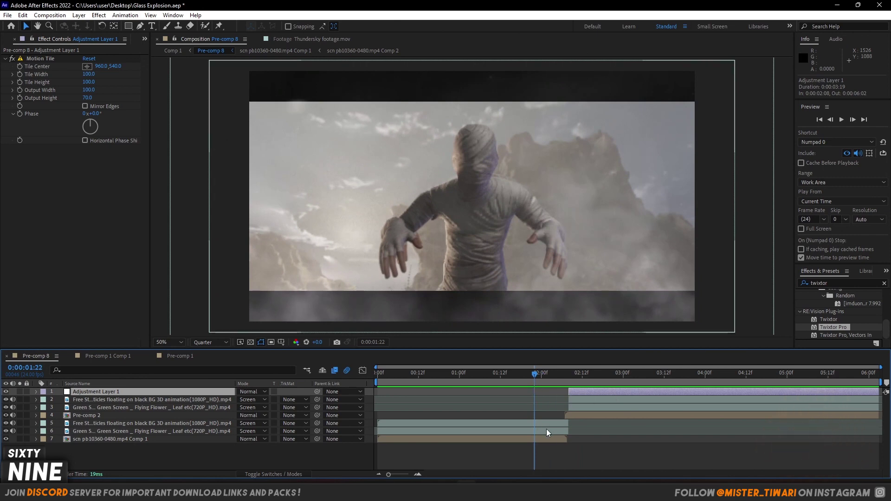
pyautogui.click(546, 453)
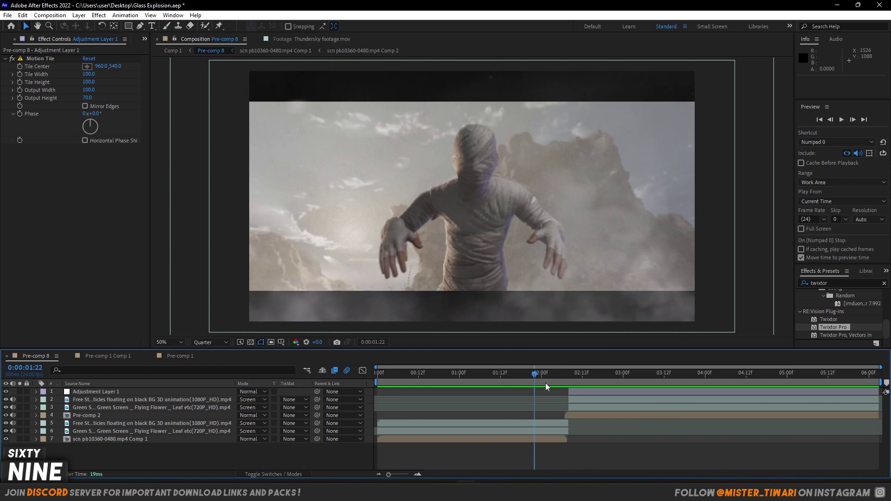
pyautogui.moveTo(535, 372); pyautogui.dragTo(602, 373)
pyautogui.click(545, 430)
pyautogui.click(544, 438)
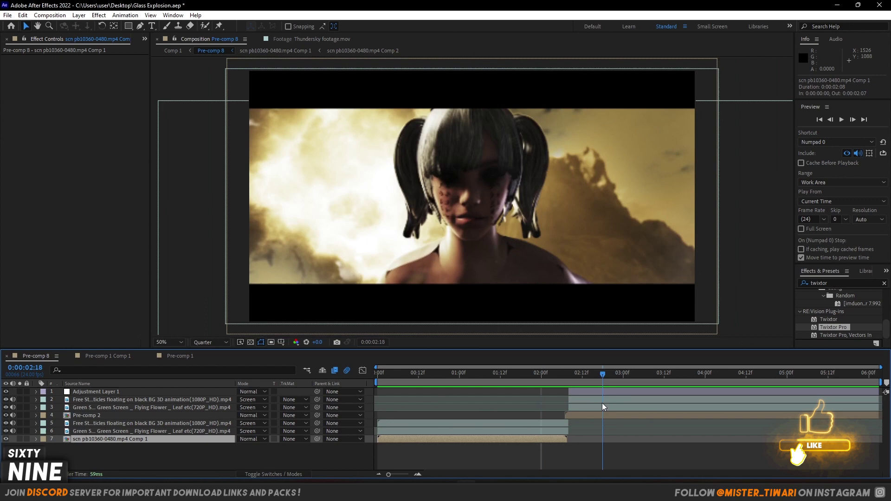
pyautogui.click(605, 415)
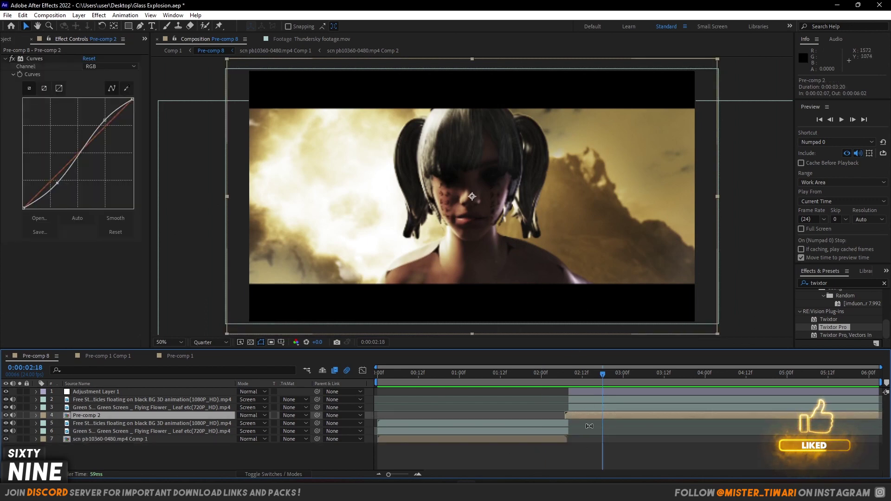
pyautogui.click(587, 407)
pyautogui.click(586, 400)
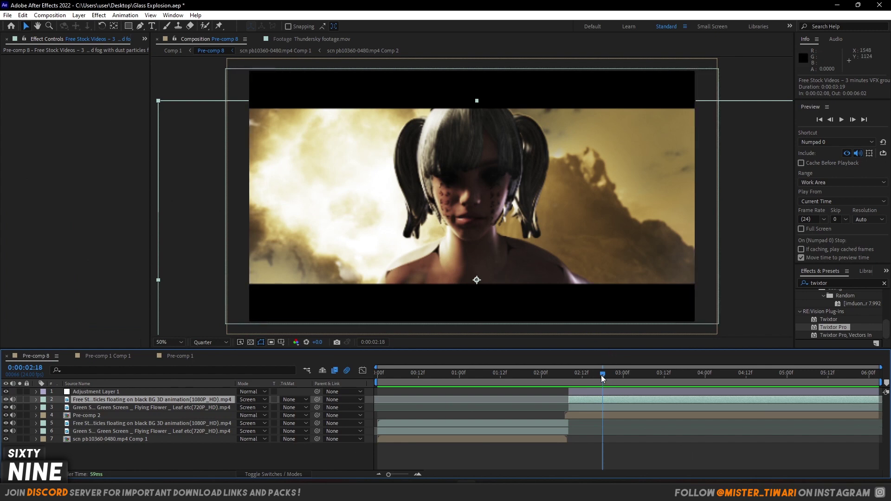
# - Duplicate the mummy clip layer, split the copy at 0:00:02:00 and delete its earlier part
pyautogui.moveTo(602, 375); pyautogui.dragTo(541, 380)
pyautogui.click(554, 441)
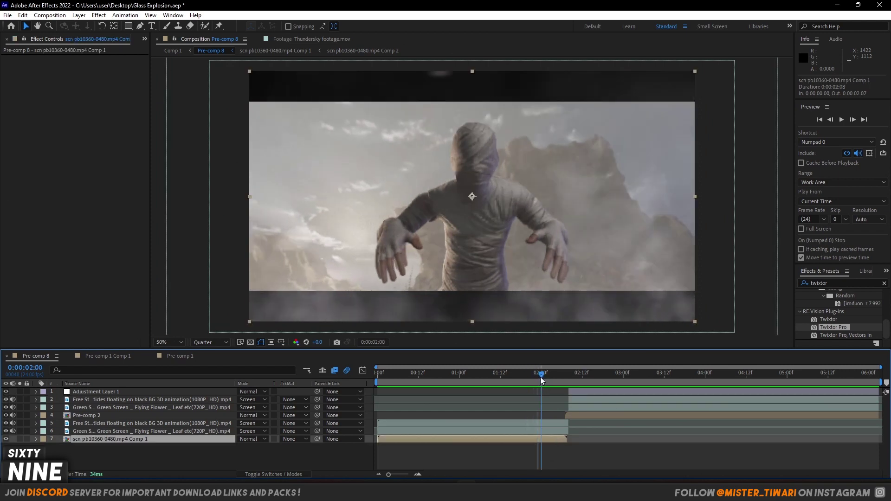
pyautogui.click(553, 450)
pyautogui.click(460, 174)
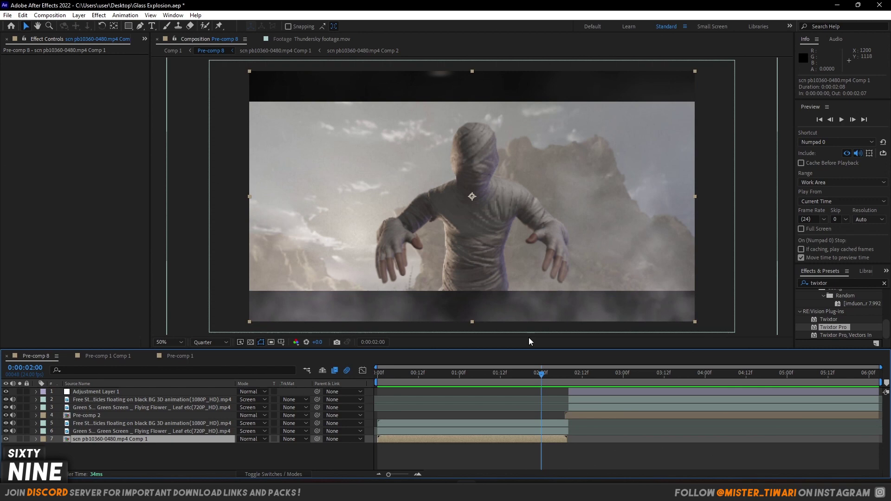
pyautogui.moveTo(541, 374)
pyautogui.mouseDown()
pyautogui.moveTo(597, 377)
pyautogui.moveTo(541, 377)
pyautogui.mouseUp()
pyautogui.click(561, 452)
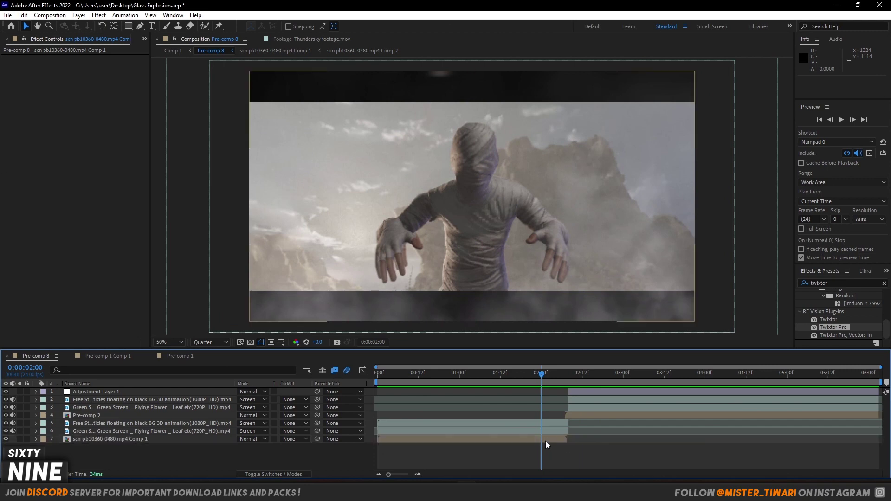
pyautogui.click(529, 439)
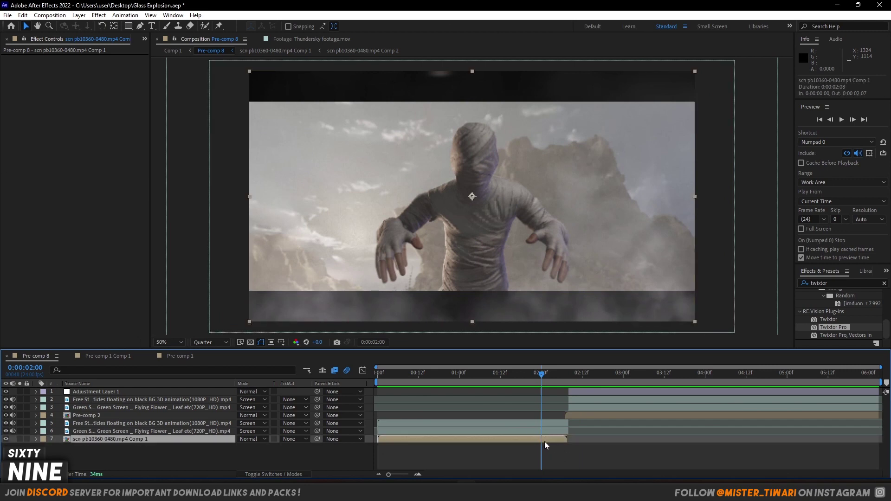
pyautogui.hotkey('ctrl', 'd')
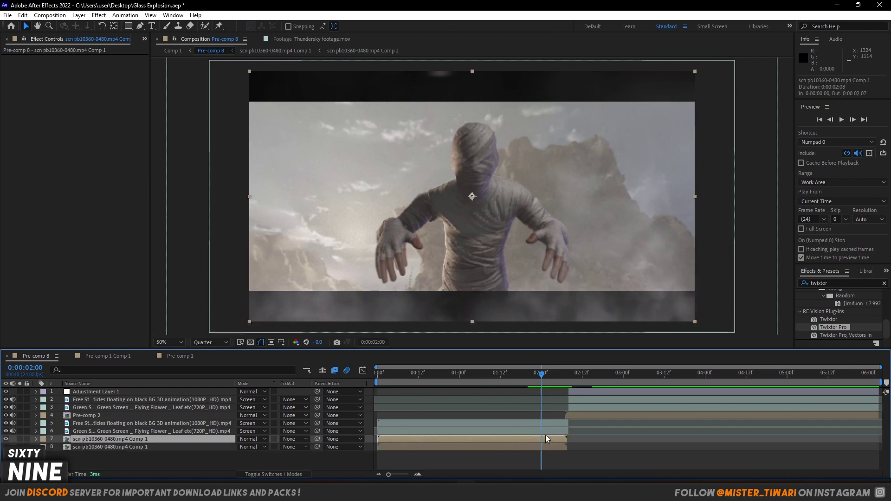
pyautogui.hotkey('ctrl', 'shift', 'd')
pyautogui.click(537, 447)
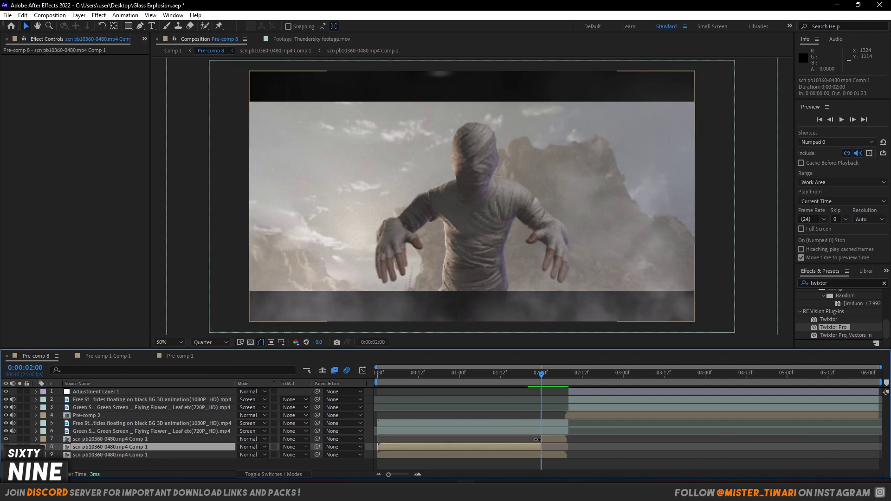
pyautogui.press('Delete')
# - Shift the trimmed mummy clip earlier so it ends at about 0:00:02:02, and duplicate it
pyautogui.moveTo(540, 374); pyautogui.dragTo(558, 374)
pyautogui.click(560, 445)
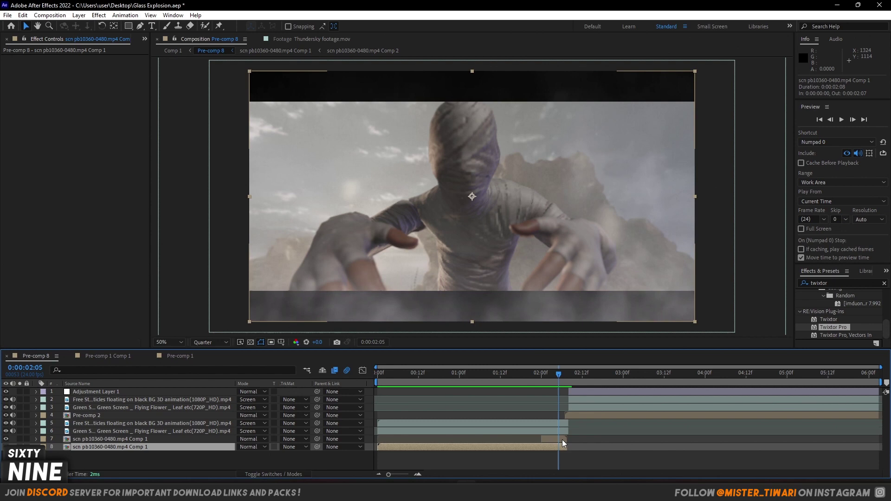
pyautogui.moveTo(561, 439); pyautogui.dragTo(548, 425)
pyautogui.moveTo(559, 374); pyautogui.dragTo(548, 376)
pyautogui.hotkey('ctrl', 'd')
# - Apply Freeze Frame to the duplicate at 0:00:02:02 and trim its start to 0:00:02:03
pyautogui.rightClick(546, 438)
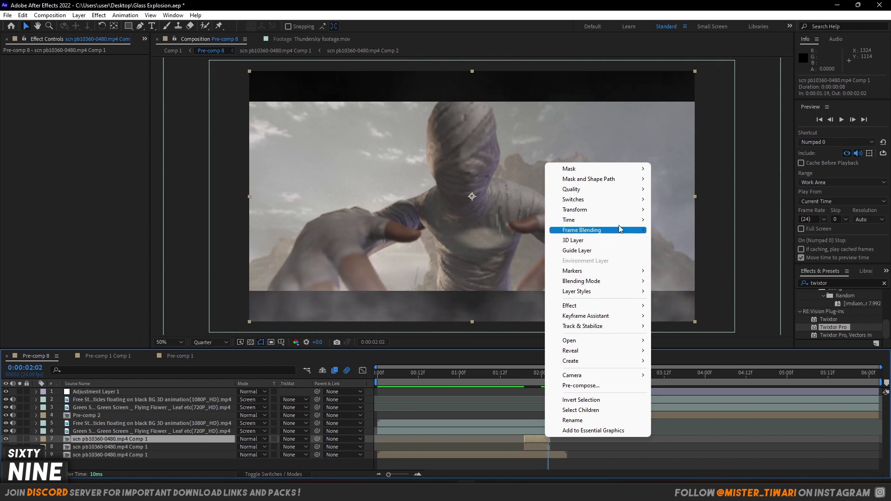
pyautogui.moveTo(620, 223)
pyautogui.click(682, 250)
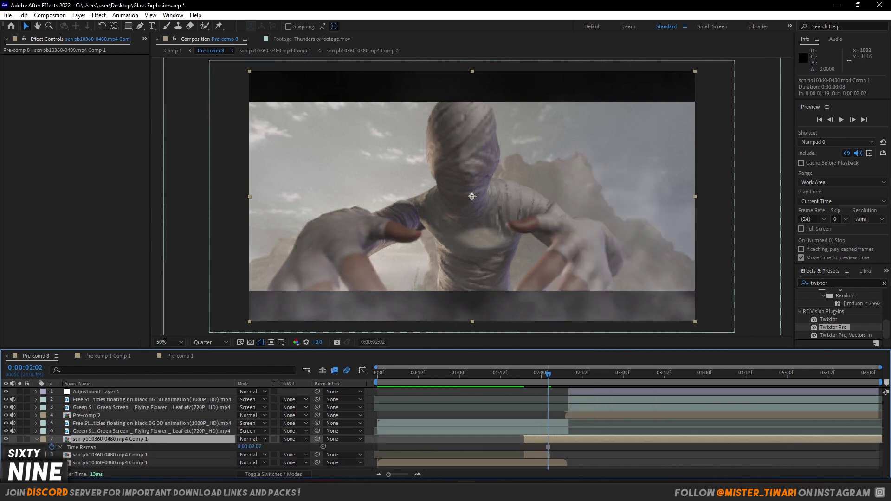
pyautogui.moveTo(522, 440); pyautogui.dragTo(549, 440)
# - Pre-compose the short moving mummy clip together with the frozen clip
pyautogui.click(544, 454)
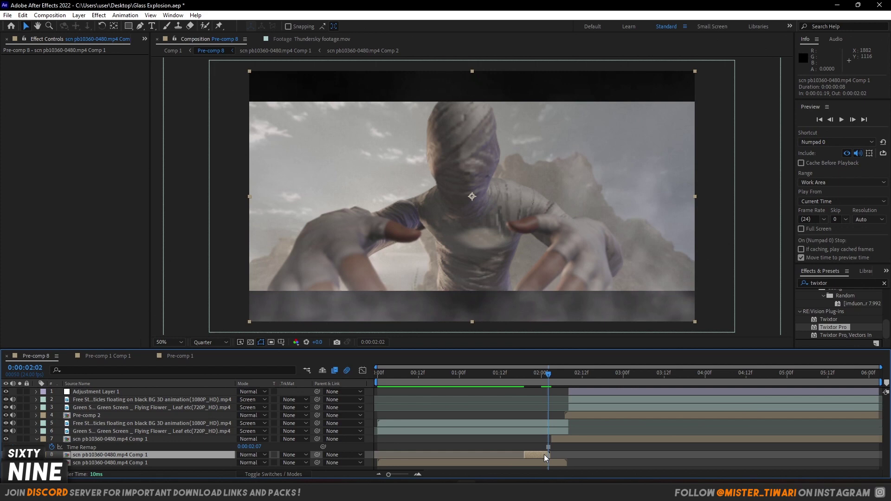
pyautogui.click(555, 439)
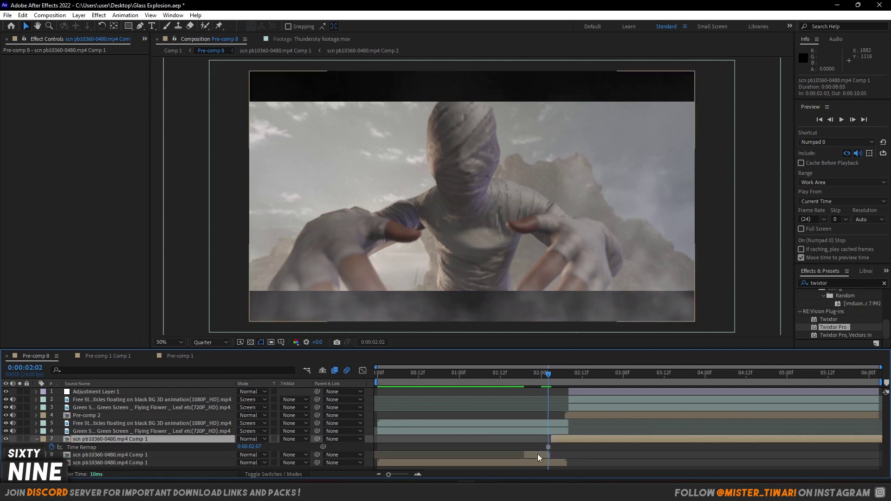
pyautogui.click(538, 455)
pyautogui.keyDown('shift'); pyautogui.click(559, 441); pyautogui.keyUp('shift')
pyautogui.rightClick(559, 441)
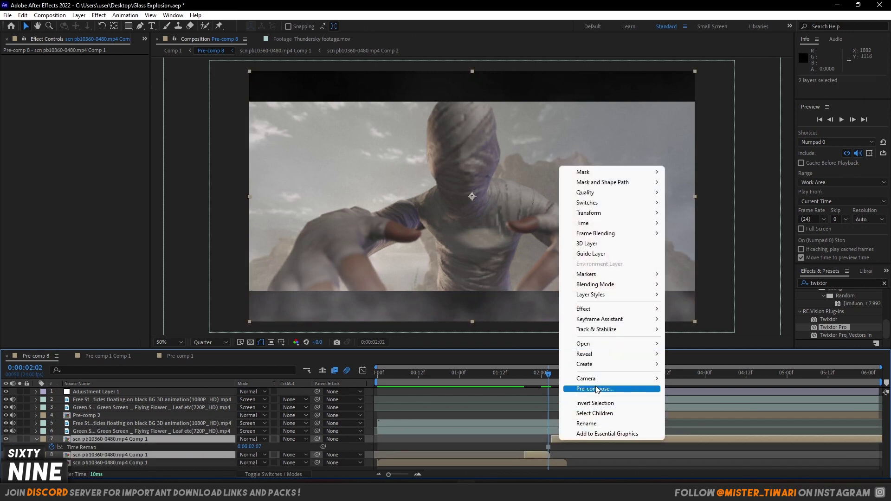
pyautogui.click(580, 388)
pyautogui.click(470, 312)
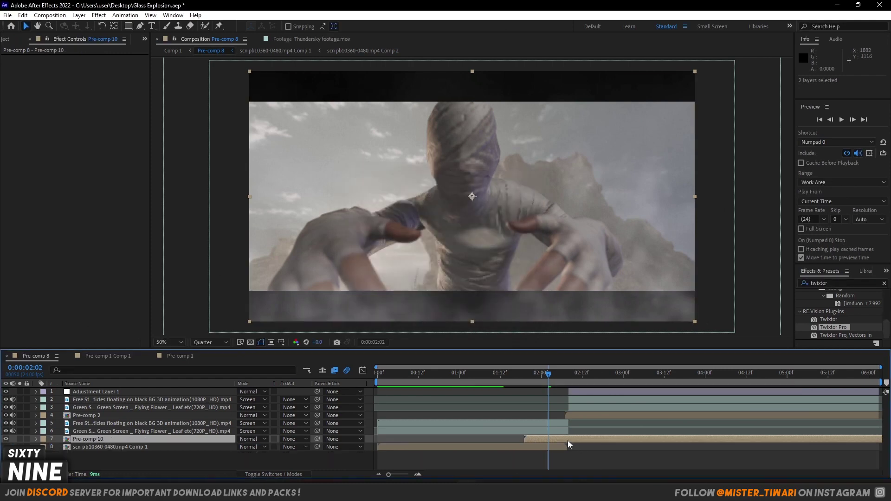
# - Move the new pre-comp above all layers, shift it to start at 0:00:02:00 and preview the result
pyautogui.moveTo(531, 439); pyautogui.dragTo(191, 391)
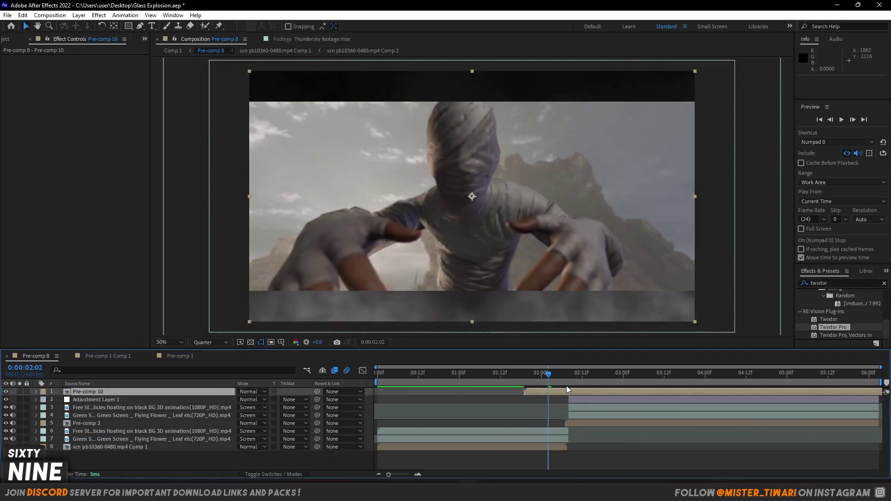
pyautogui.moveTo(557, 392); pyautogui.dragTo(544, 424)
pyautogui.press('space')
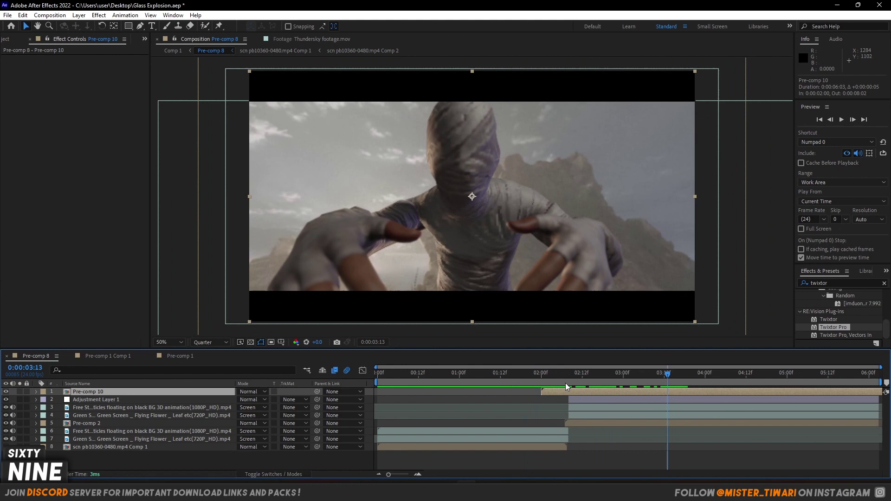
# - Return to 0:00:02:00, find the Shatter effect and apply it to the new pre-comp
pyautogui.click(576, 372)
pyautogui.moveTo(576, 372); pyautogui.dragTo(540, 397)
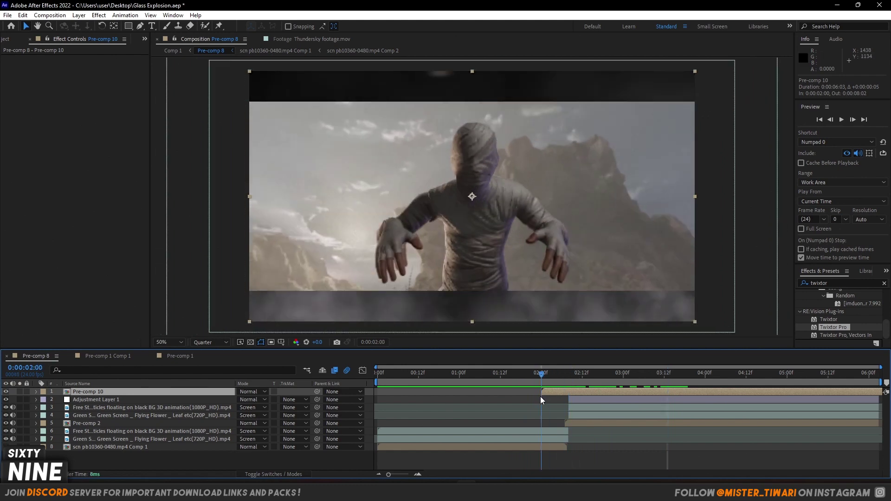
pyautogui.click(836, 284)
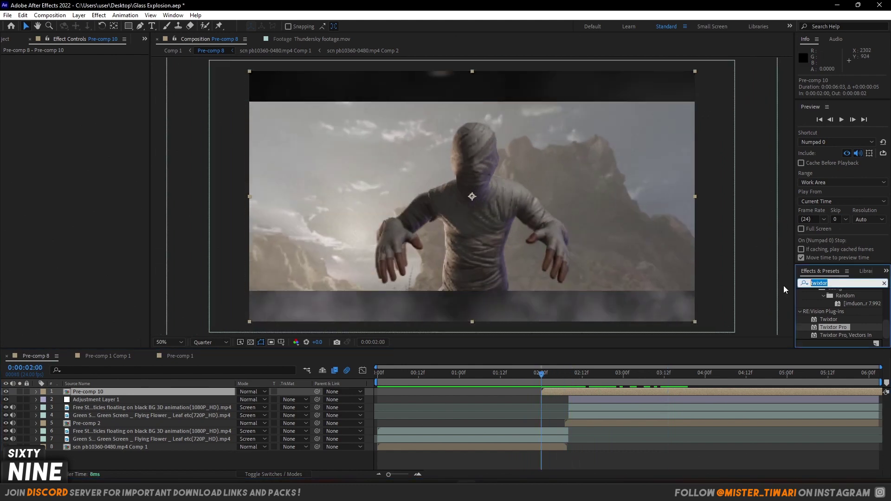
pyautogui.write('shatte')
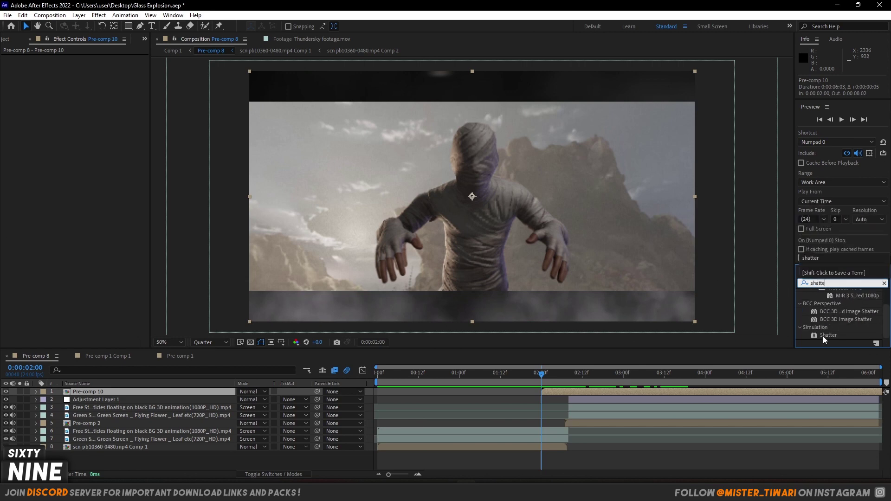
pyautogui.moveTo(823, 336); pyautogui.dragTo(560, 390)
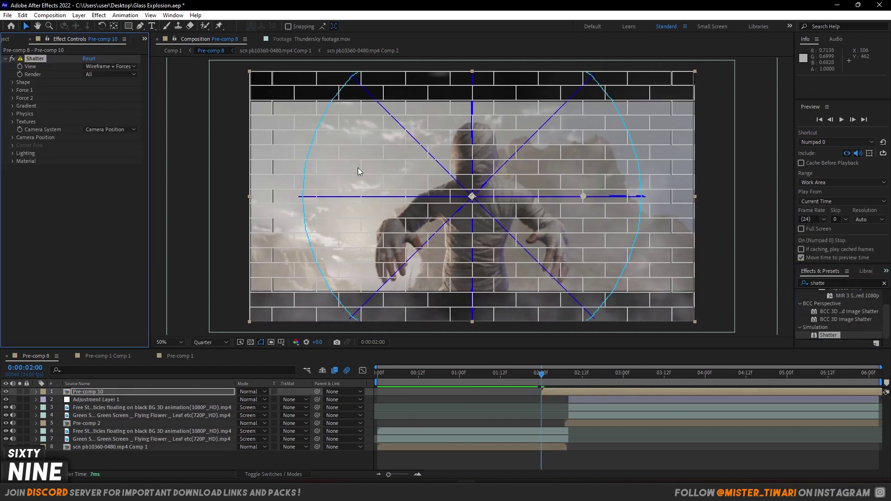
# - Set the Shatter view to Rendered and check the breakup at 0:00:02:07
pyautogui.click(117, 67)
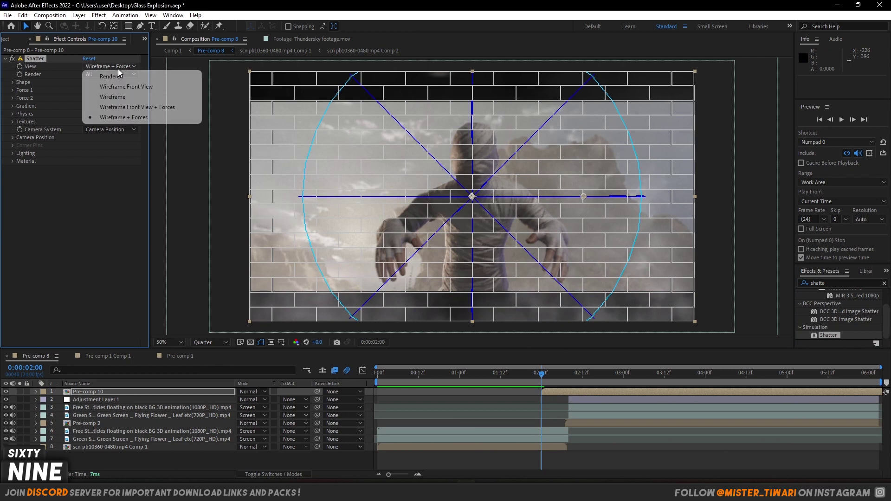
pyautogui.click(116, 77)
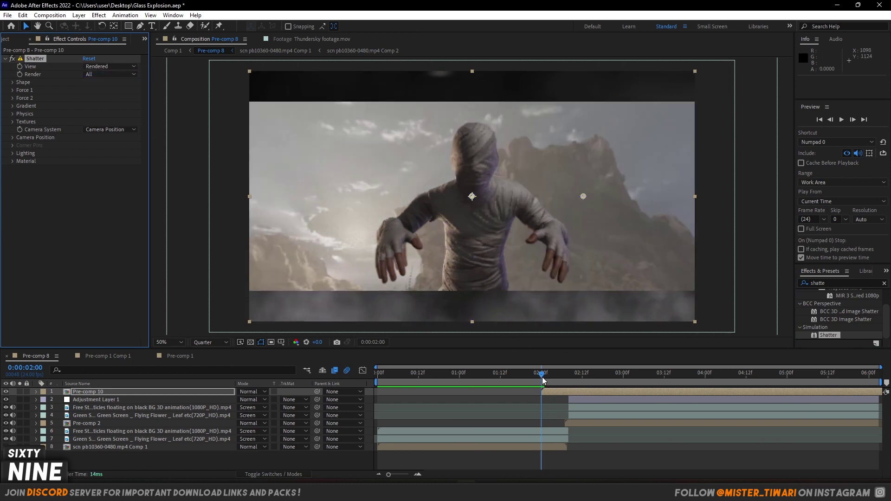
pyautogui.moveTo(543, 380); pyautogui.dragTo(567, 378)
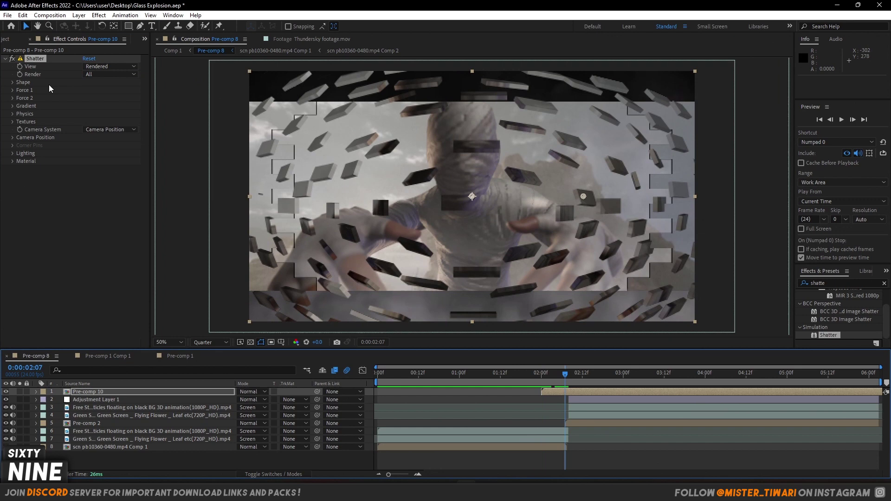
# - Set the Shatter shape pattern to Glass and its extrusion depth to 0.1
pyautogui.click(12, 83)
pyautogui.click(110, 90)
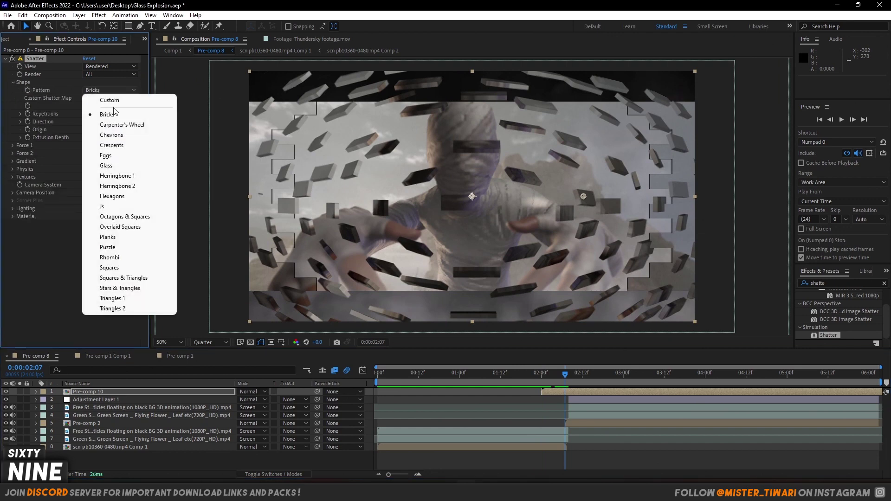
pyautogui.click(115, 165)
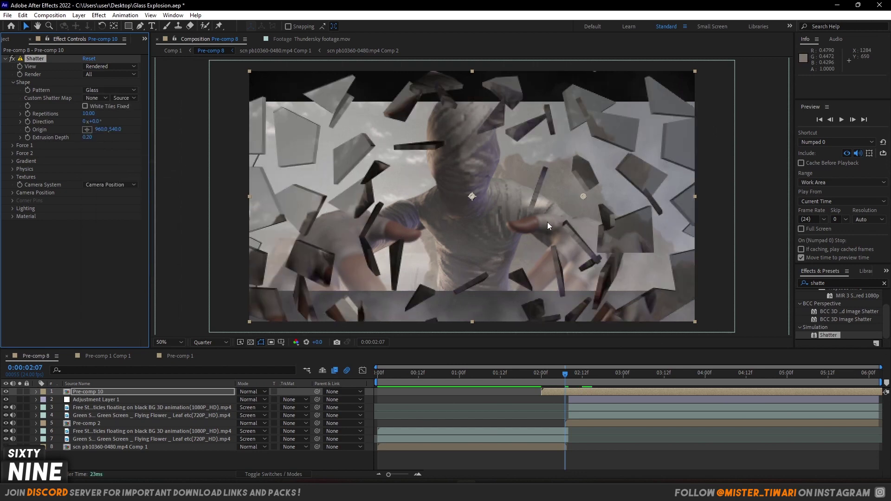
pyautogui.click(87, 138)
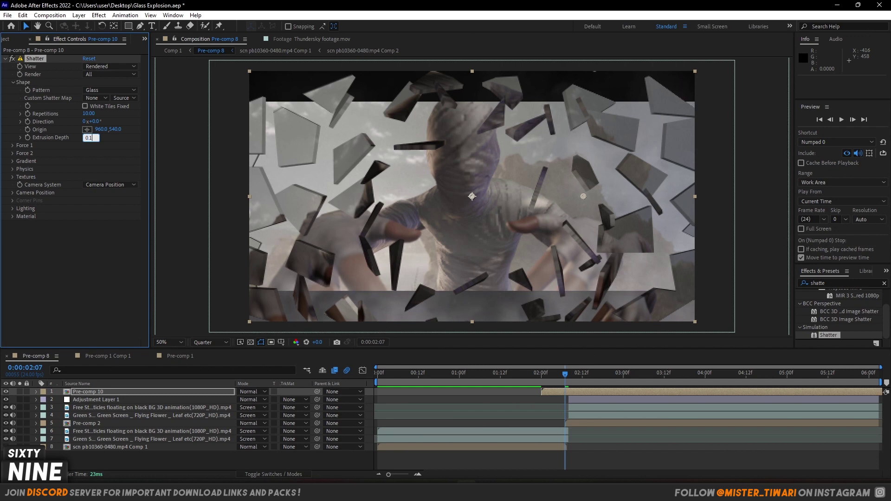
pyautogui.write('0.1')
pyautogui.click(400, 196)
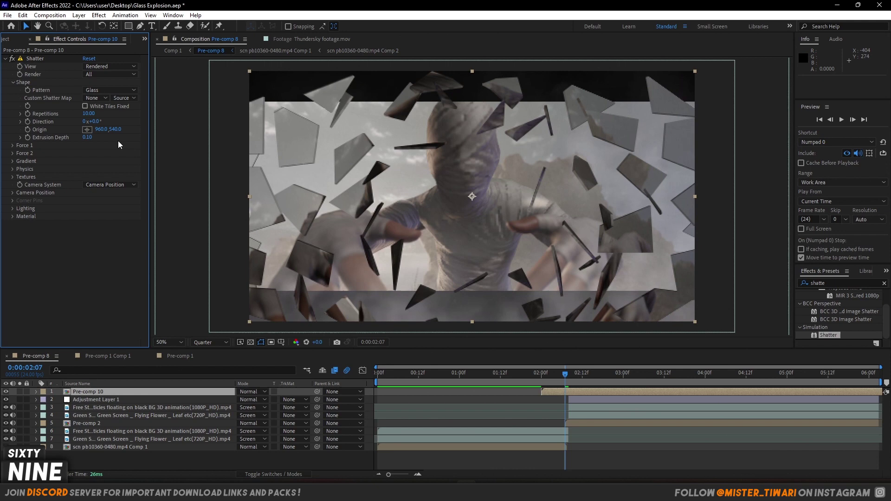
# - Set the strength of Shatter's Force 1 to 1 and check the shards at 0:00:02:17
pyautogui.click(13, 146)
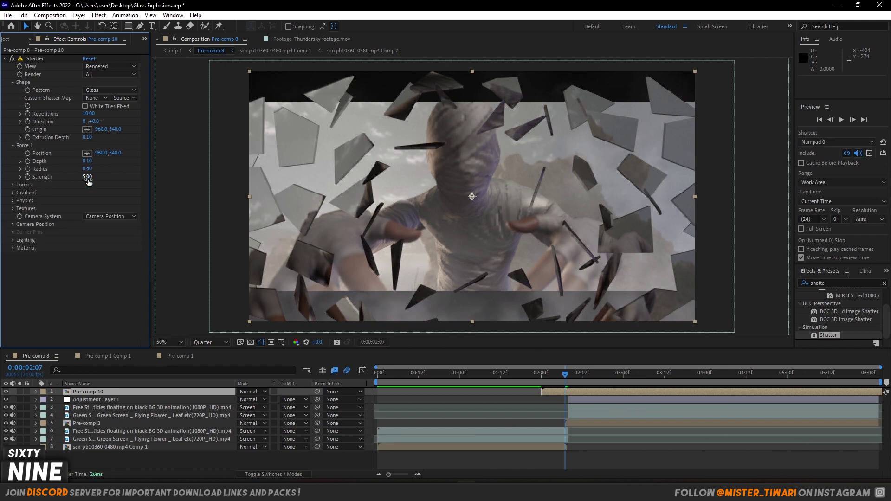
pyautogui.press('Return')
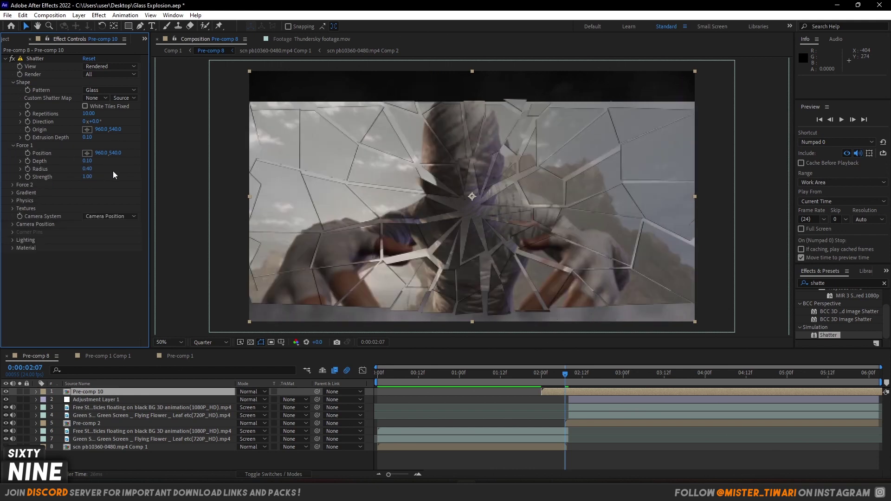
pyautogui.moveTo(579, 383); pyautogui.dragTo(599, 395)
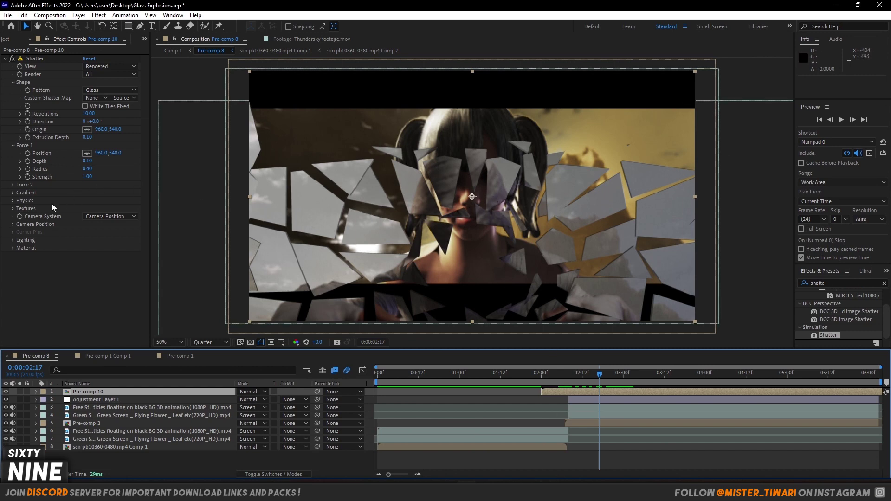
# - Set the Shatter gravity to 0 and check the floating shards at 0:00:03:04
pyautogui.click(12, 201)
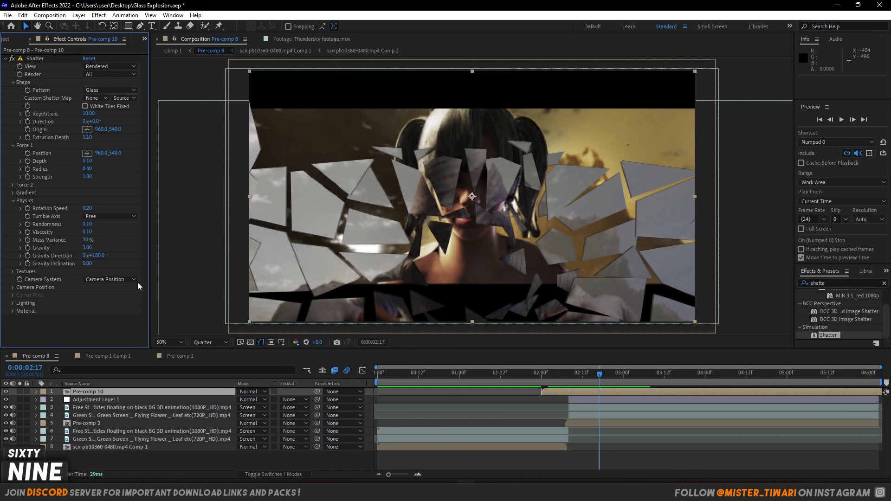
pyautogui.moveTo(87, 249); pyautogui.dragTo(46, 248)
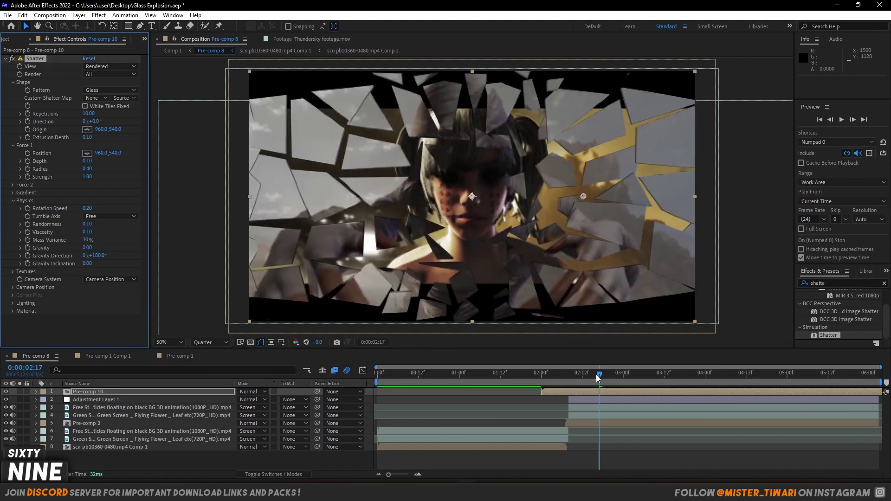
pyautogui.moveTo(598, 374); pyautogui.dragTo(637, 413)
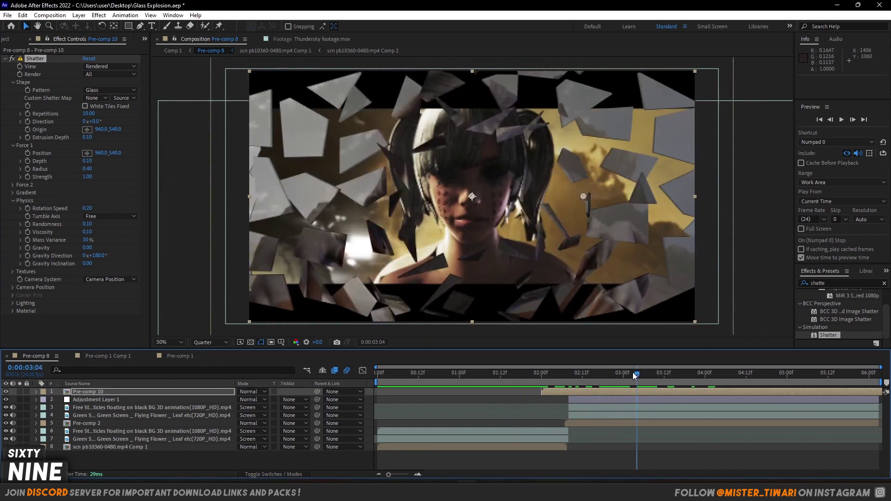
# - Check the floating shards at 0:00:03:00 and the early breakup at 0:00:02:11
pyautogui.moveTo(635, 374); pyautogui.dragTo(623, 373)
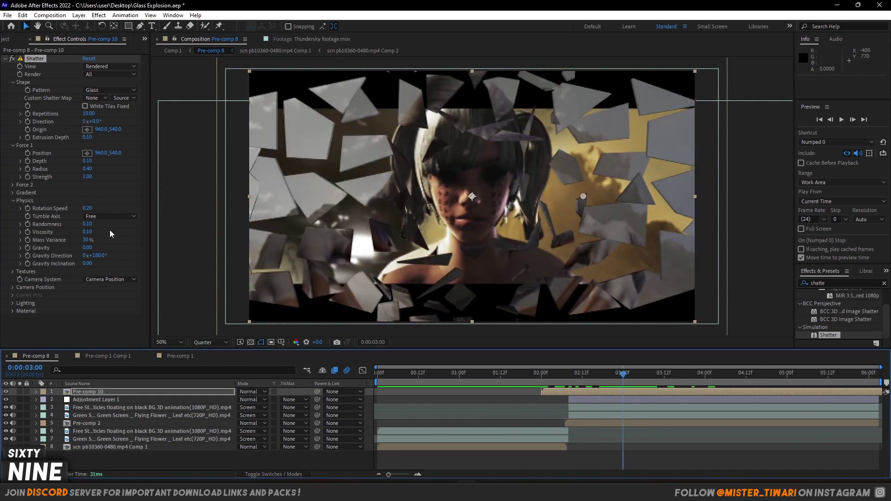
pyautogui.click(588, 401)
pyautogui.click(578, 373)
pyautogui.click(577, 393)
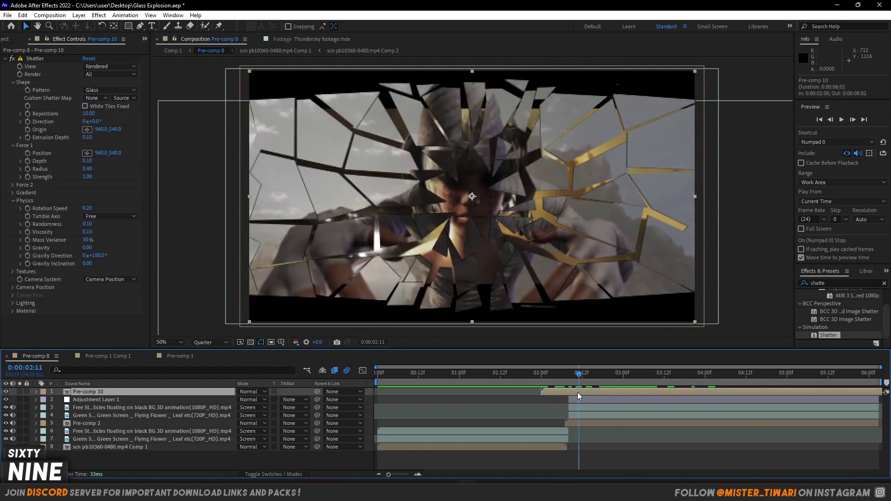
pyautogui.hotkey('ctrl', 'd')
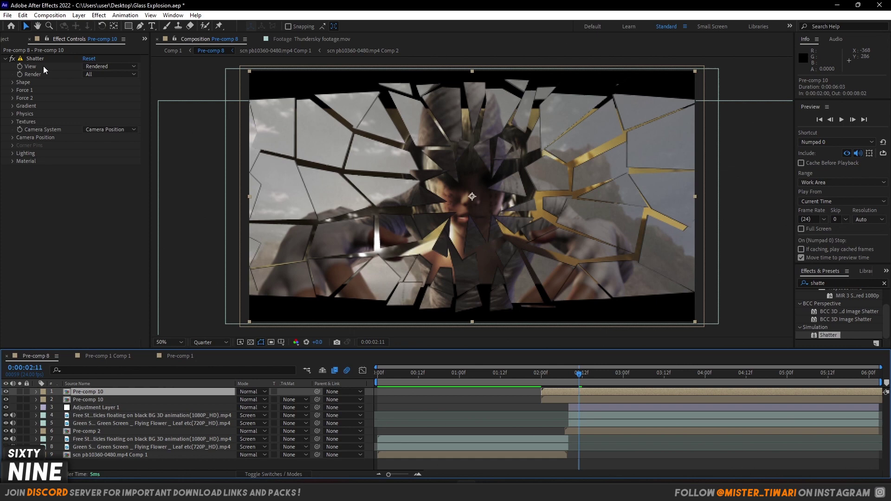
pyautogui.click(588, 399)
pyautogui.click(585, 392)
pyautogui.press('Delete')
# - Pre-compose the shattered Pre-comp 10 layer, moving all attributes into the new composition
pyautogui.click(559, 381)
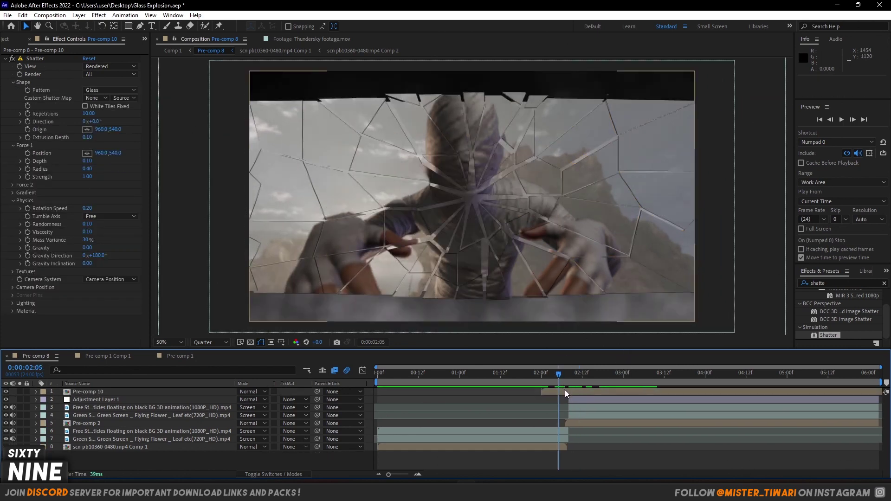
pyautogui.rightClick(564, 391)
pyautogui.click(601, 337)
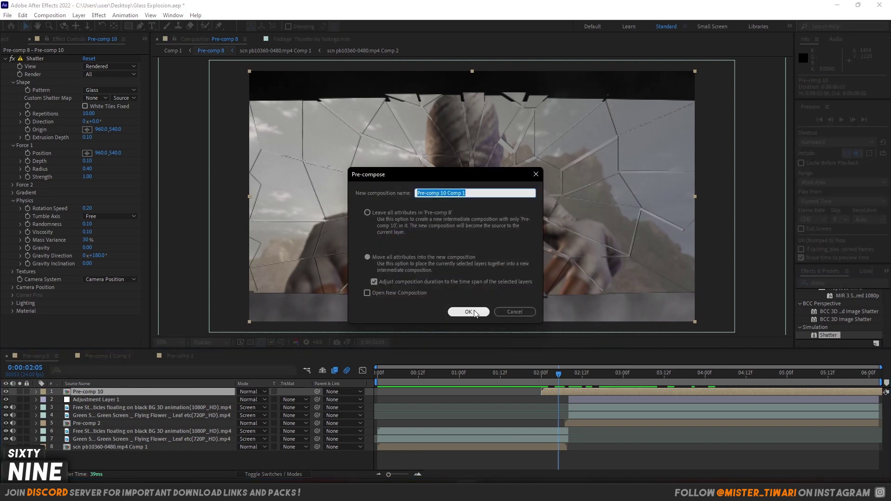
pyautogui.press('Return')
# - Apply a second Shatter effect to the new pre-comp layer and set its view to Rendered at 0:00:02:08
pyautogui.moveTo(831, 336); pyautogui.dragTo(569, 380)
pyautogui.click(566, 380)
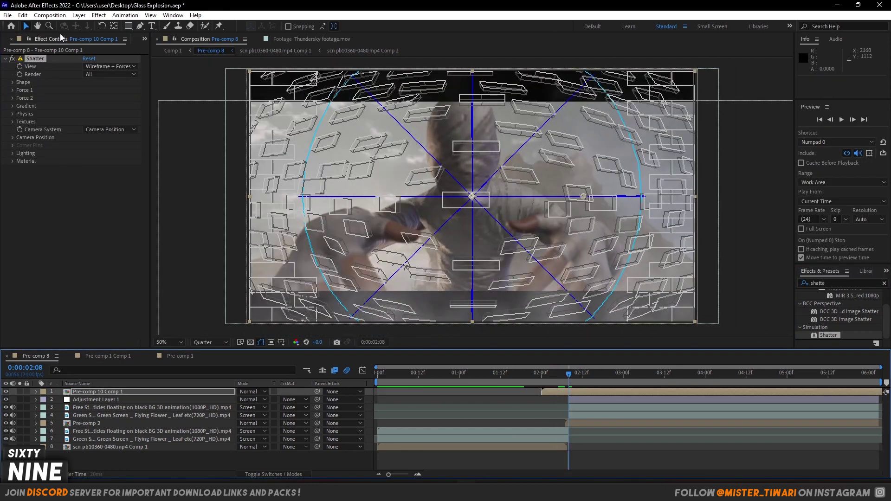
pyautogui.click(111, 66)
pyautogui.click(111, 77)
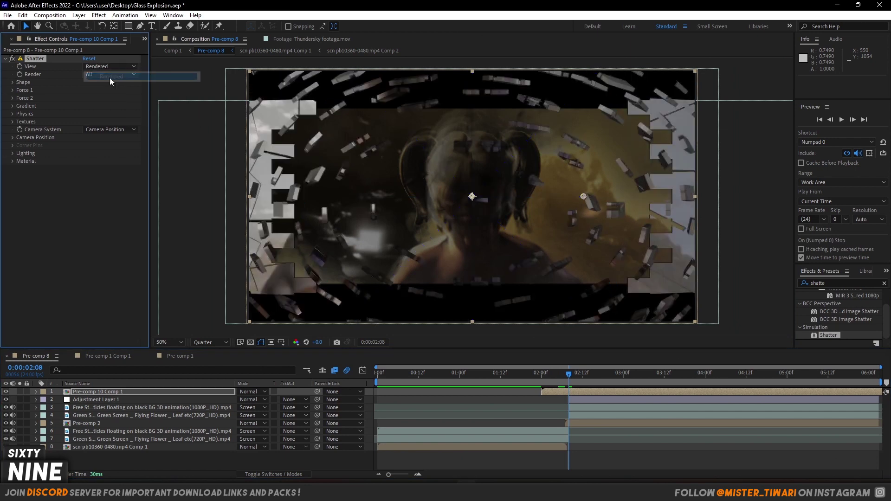
# - Set the second Shatter's pattern to Glass, its repetitions to 8 and its extrusion depth to 0.1
pyautogui.click(15, 83)
pyautogui.click(110, 90)
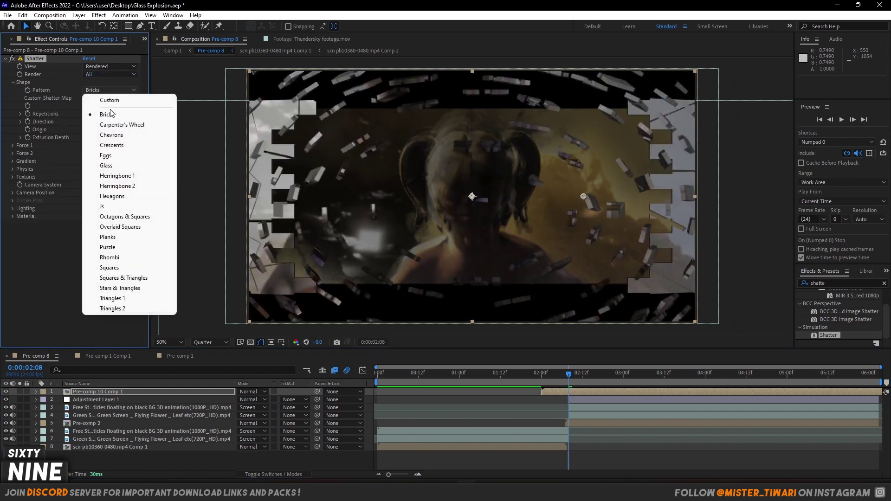
pyautogui.click(116, 165)
pyautogui.click(89, 114)
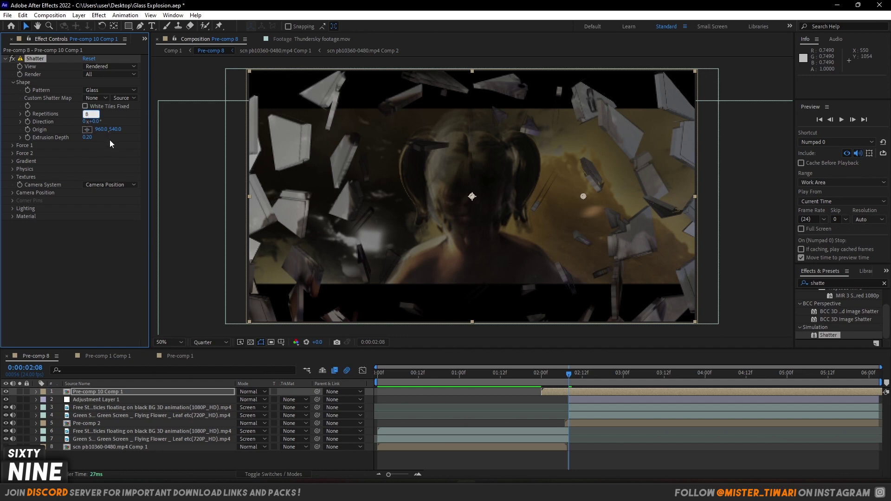
pyautogui.click(88, 137)
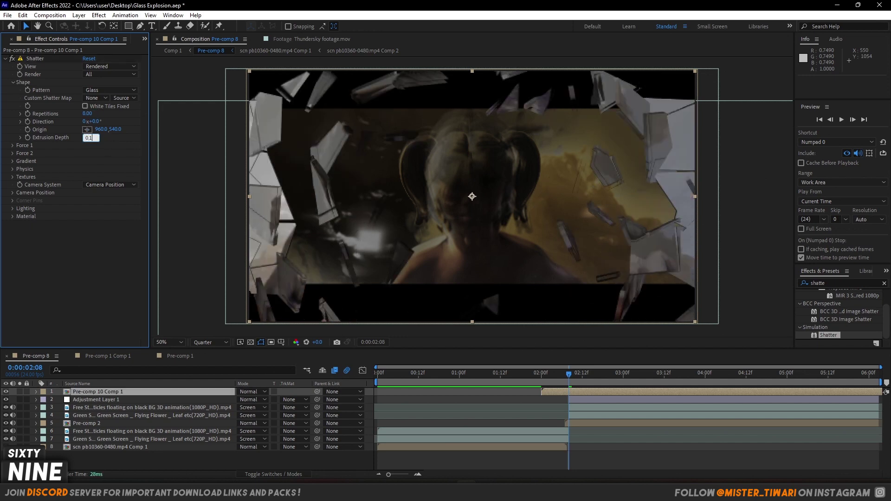
pyautogui.press('Return')
# - Enable keyframes for Force 1's radius and strength at 0:00:02:08 and set both values to 1
pyautogui.click(13, 145)
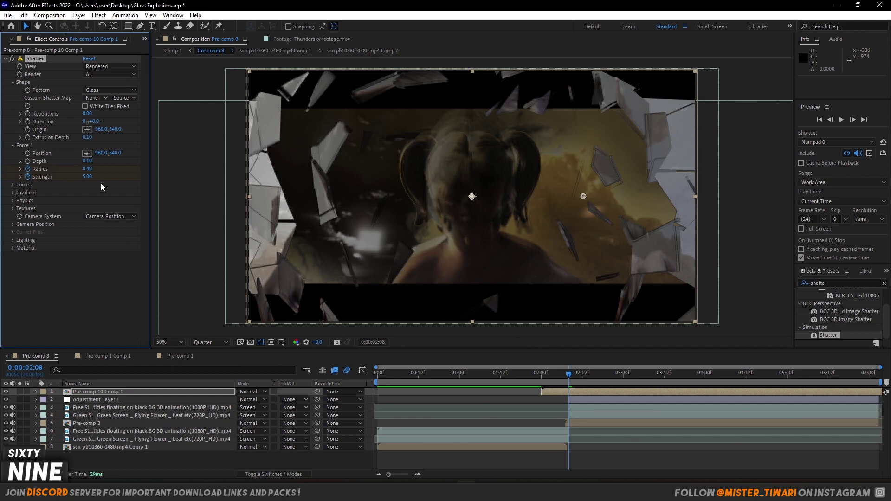
pyautogui.write('1')
pyautogui.press('Return')
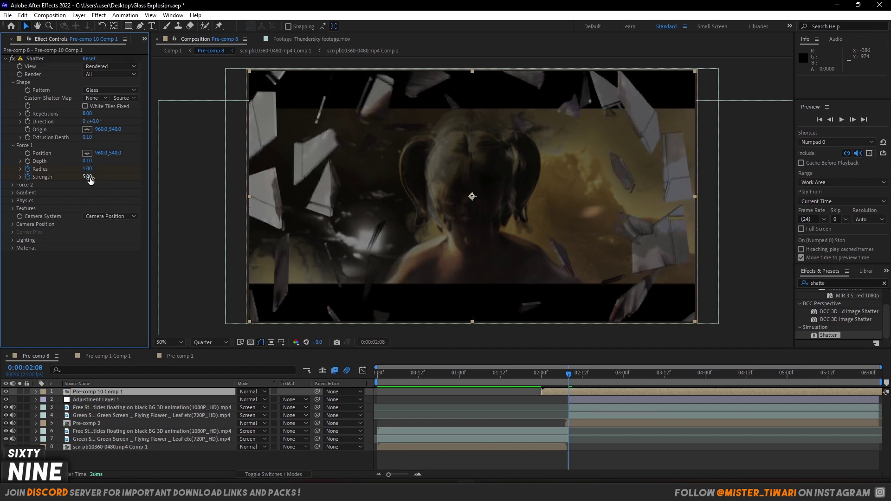
pyautogui.click(88, 176)
pyautogui.write('1')
pyautogui.press('Return')
# - Open Force 1's radius value at 0:00:02:00, and set the strength to 0.6 at 0:00:02:16
pyautogui.moveTo(569, 375); pyautogui.dragTo(542, 399)
pyautogui.click(86, 169)
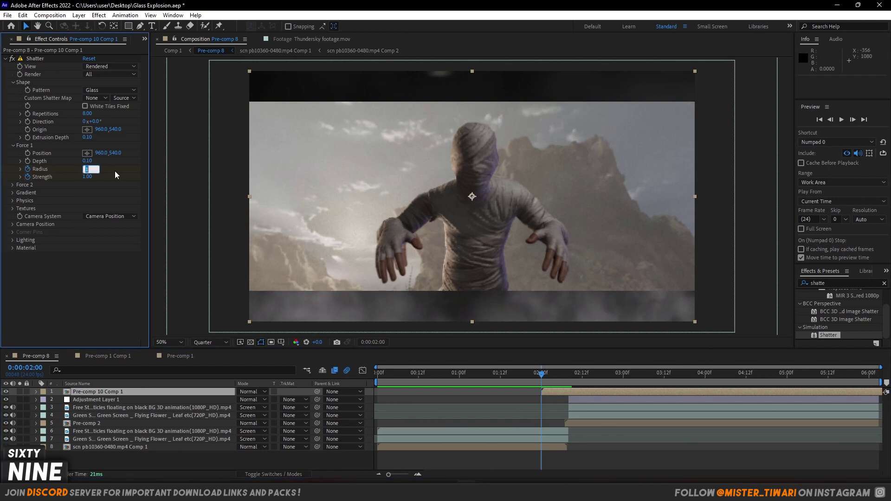
pyautogui.moveTo(541, 373); pyautogui.dragTo(594, 402)
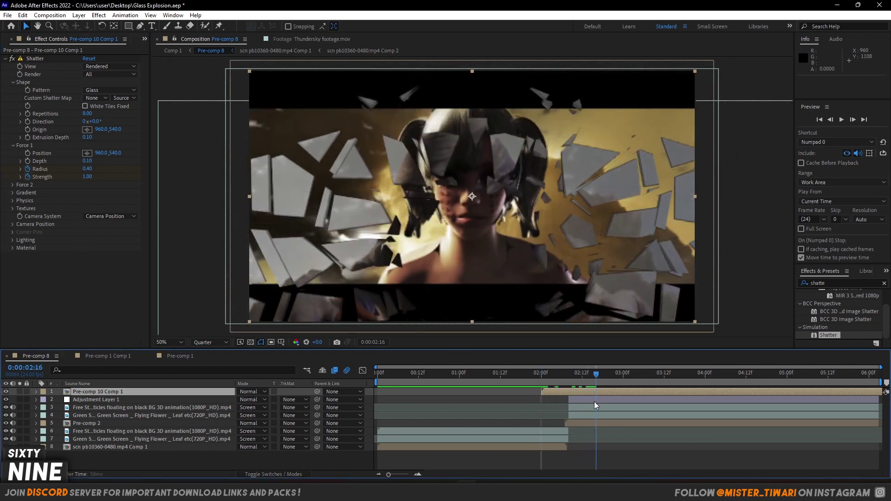
pyautogui.click(87, 177)
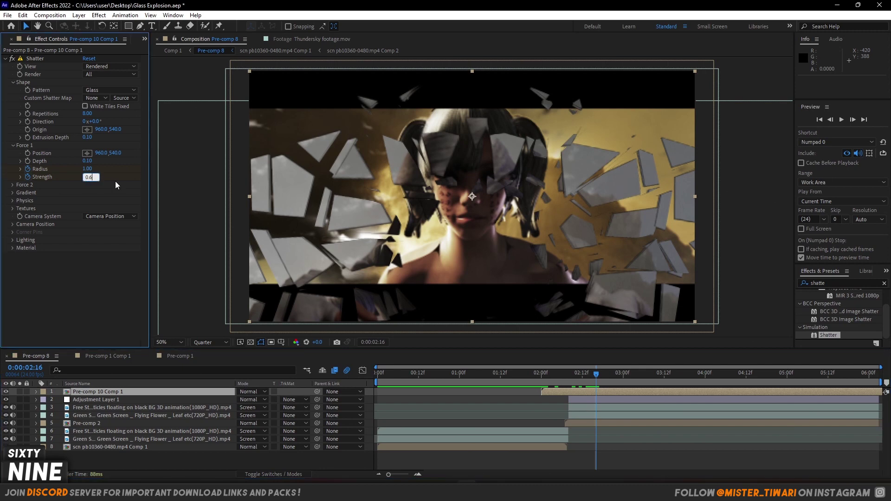
pyautogui.press('Return')
# - Set the second Shatter's gravity to 0 and check the breakup between 0:00:02:08 and 0:00:02:17
pyautogui.click(12, 201)
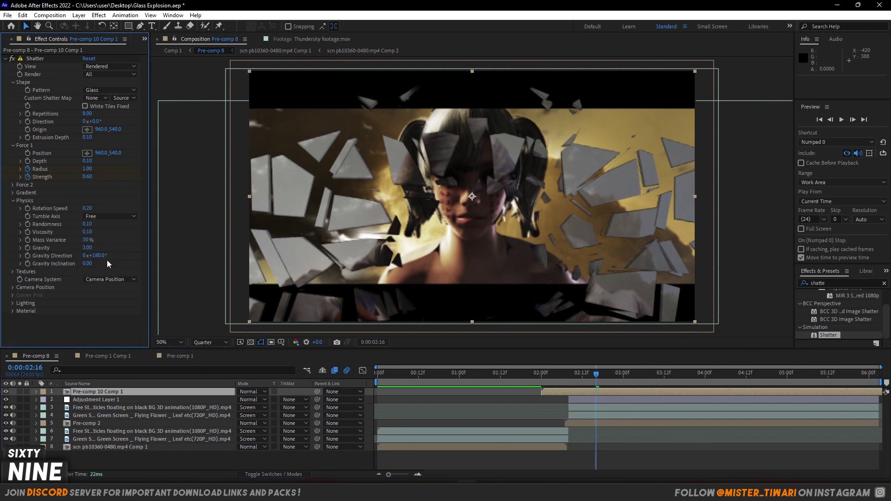
pyautogui.moveTo(88, 251); pyautogui.dragTo(67, 254)
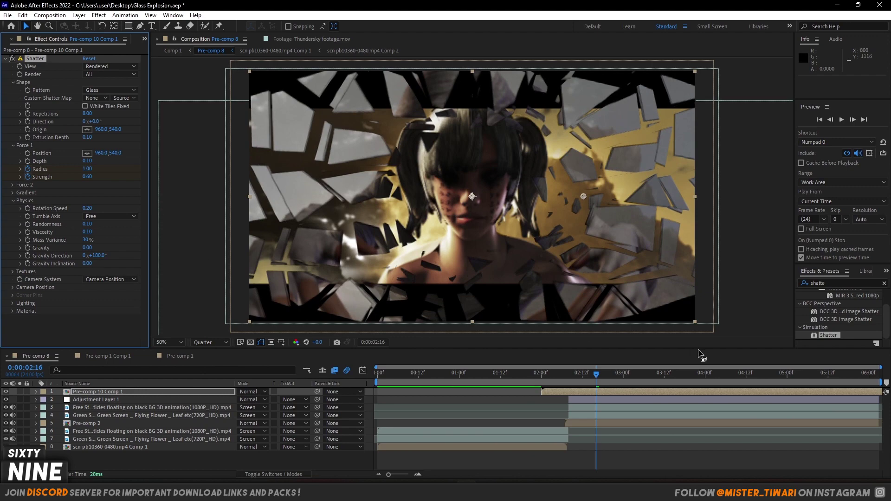
pyautogui.moveTo(604, 384)
pyautogui.mouseDown()
pyautogui.moveTo(522, 391)
pyautogui.moveTo(634, 400)
pyautogui.moveTo(512, 390)
pyautogui.moveTo(591, 394)
pyautogui.moveTo(598, 378)
pyautogui.mouseUp()
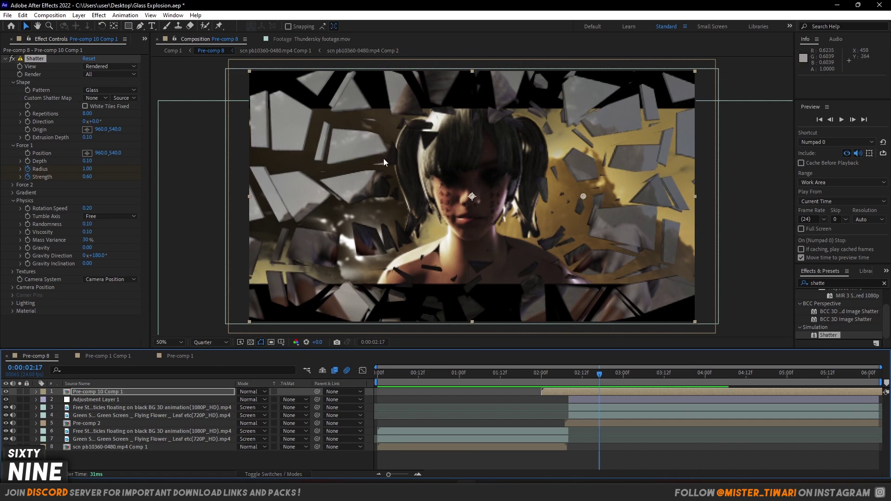
pyautogui.moveTo(603, 374); pyautogui.dragTo(569, 400)
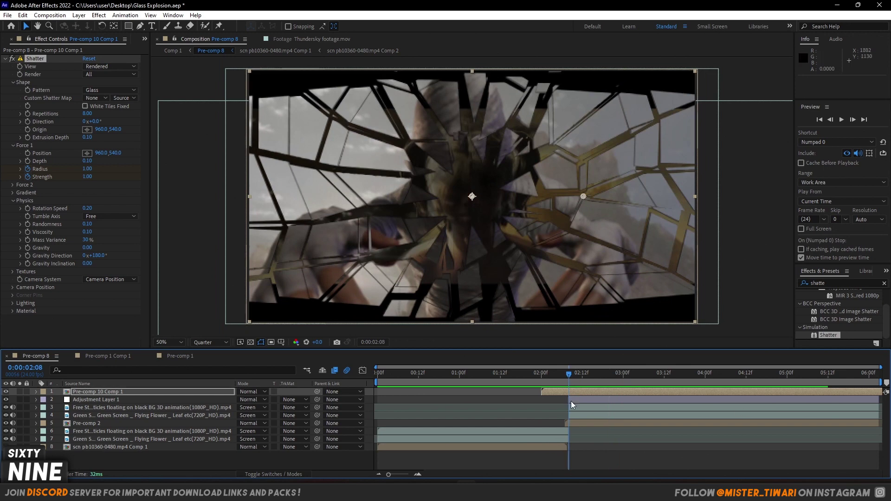
pyautogui.click(585, 375)
pyautogui.click(569, 461)
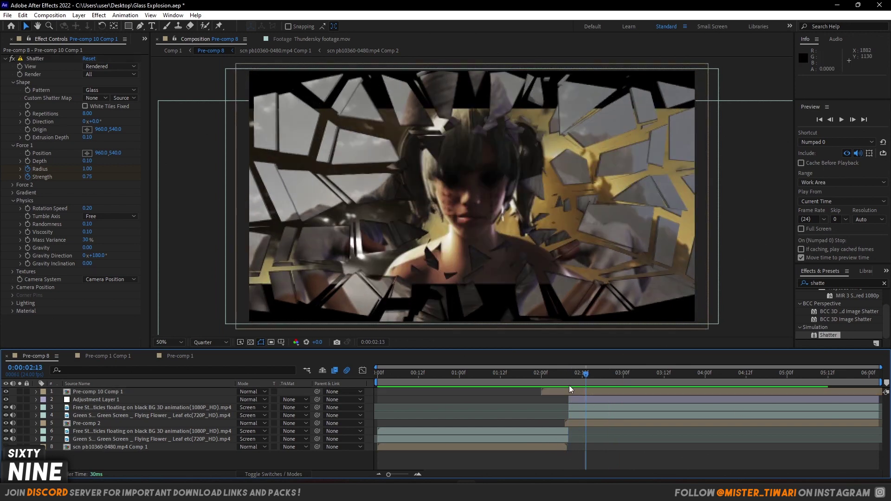
pyautogui.click(569, 391)
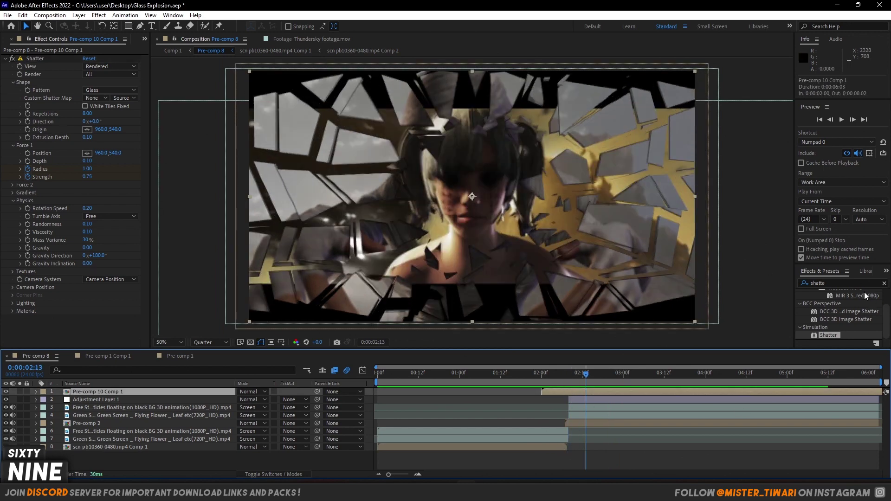
pyautogui.click(838, 283)
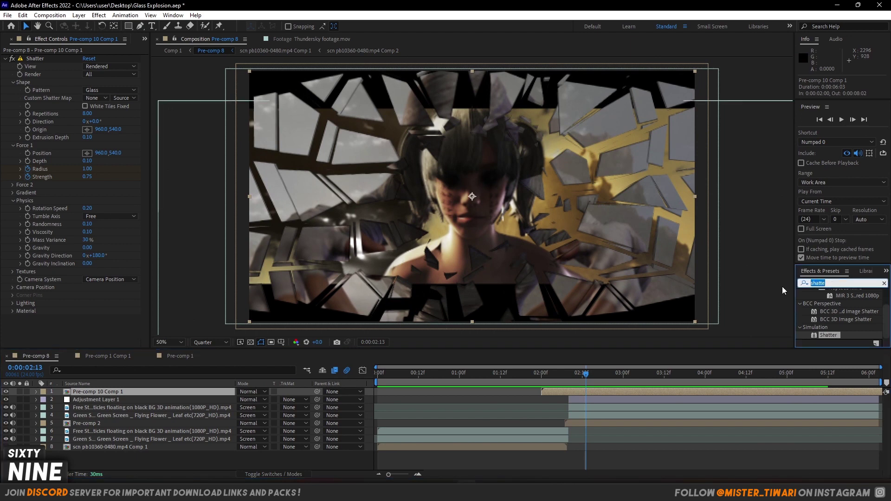
pyautogui.write('sh')
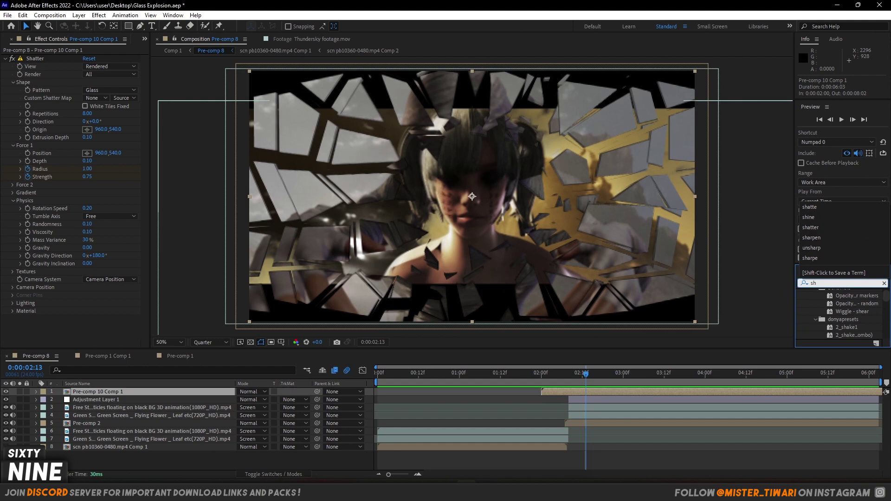
pyautogui.click(616, 406)
# - Select all eight layers of Pre-comp 8 and pre-compose them into a single layer
pyautogui.moveTo(584, 376); pyautogui.dragTo(622, 438)
pyautogui.click(619, 460)
pyautogui.moveTo(554, 464); pyautogui.dragTo(569, 394)
pyautogui.rightClick(583, 394)
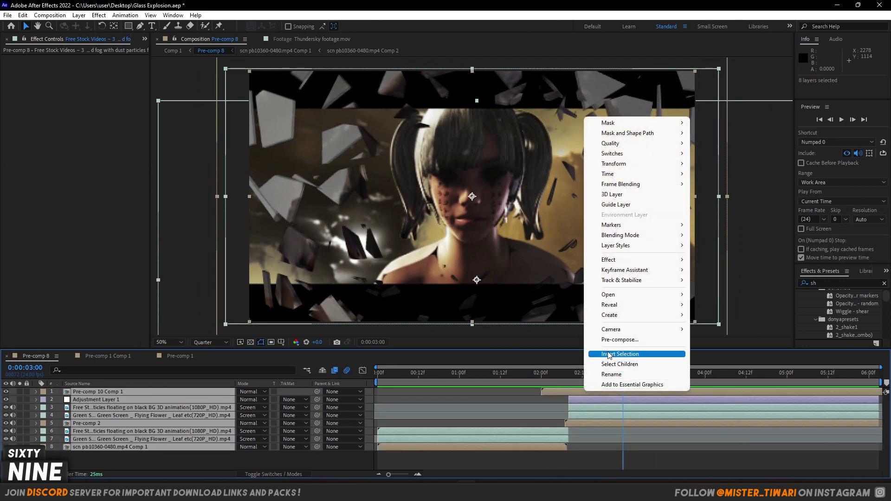
pyautogui.click(617, 340)
pyautogui.click(468, 311)
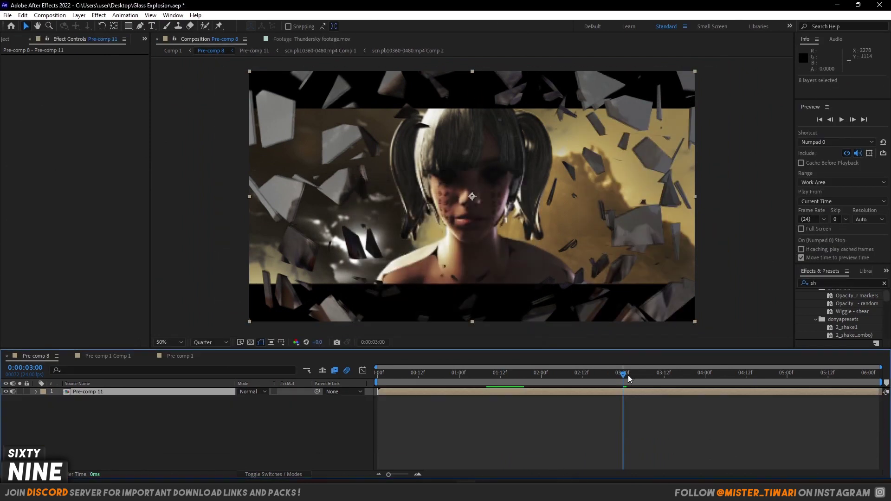
# - Find the Twixtor Pro effect and apply it to the combined pre-comp layer, with the current time at 0:00:02:01
pyautogui.moveTo(627, 374); pyautogui.dragTo(548, 393)
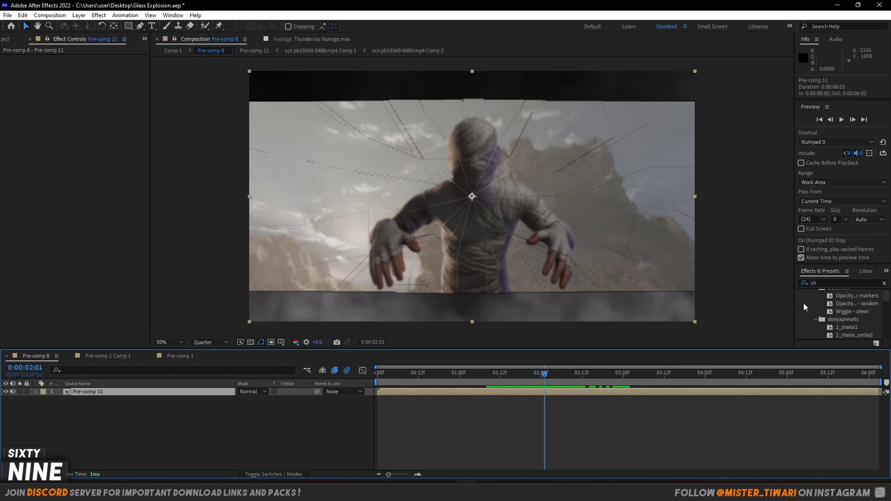
pyautogui.click(822, 284)
pyautogui.write('t')
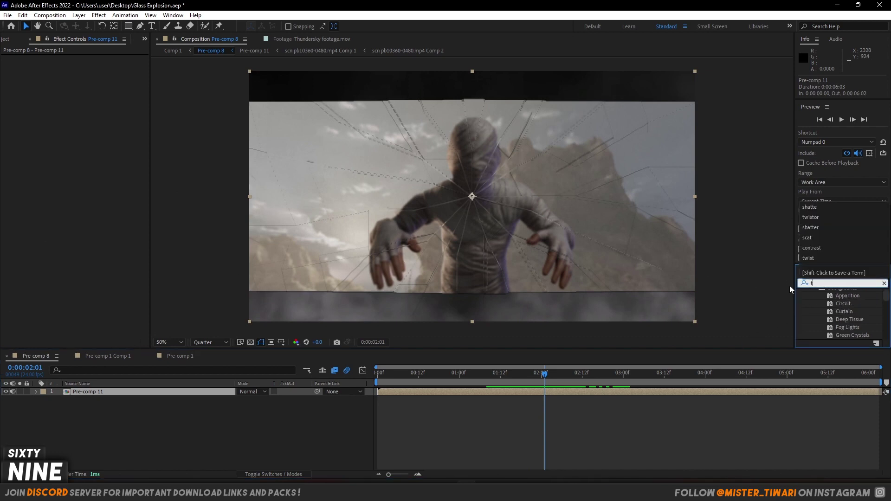
pyautogui.write('wixtor')
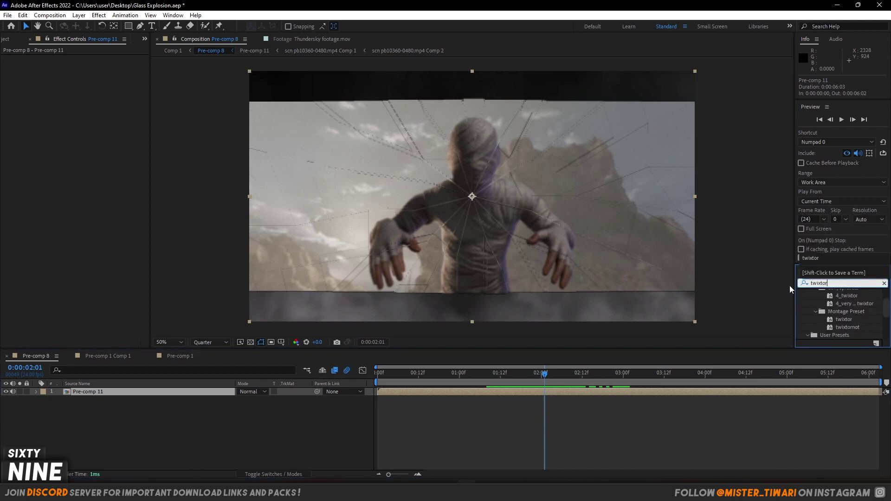
pyautogui.moveTo(853, 327); pyautogui.dragTo(564, 393)
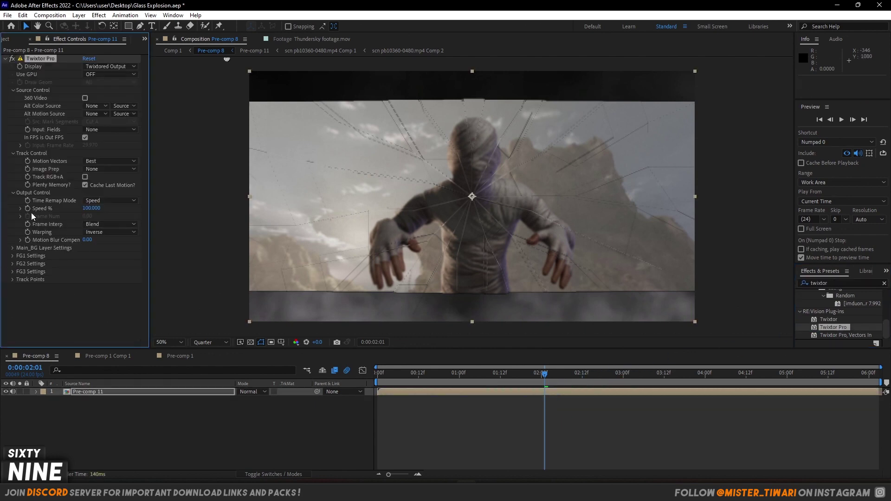
# - Keyframe Twixtor's Speed % at 350 at 0:00:02:01 between two 100% keyframes, moving the closing one to 0:00:02:04
pyautogui.press('u')
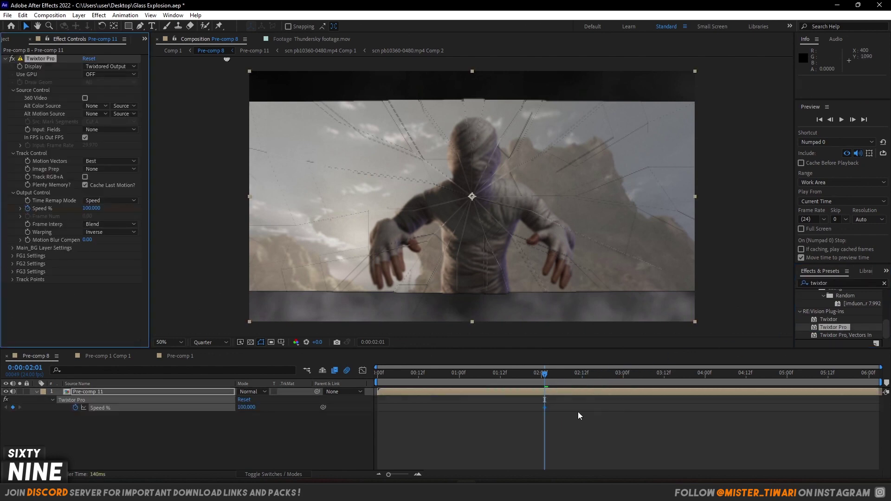
pyautogui.moveTo(544, 379); pyautogui.dragTo(545, 414)
pyautogui.click(251, 407)
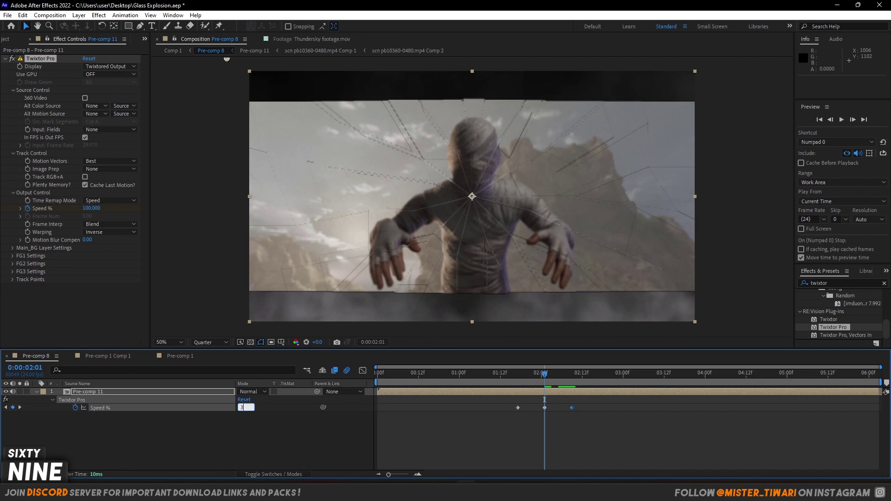
pyautogui.click(256, 419)
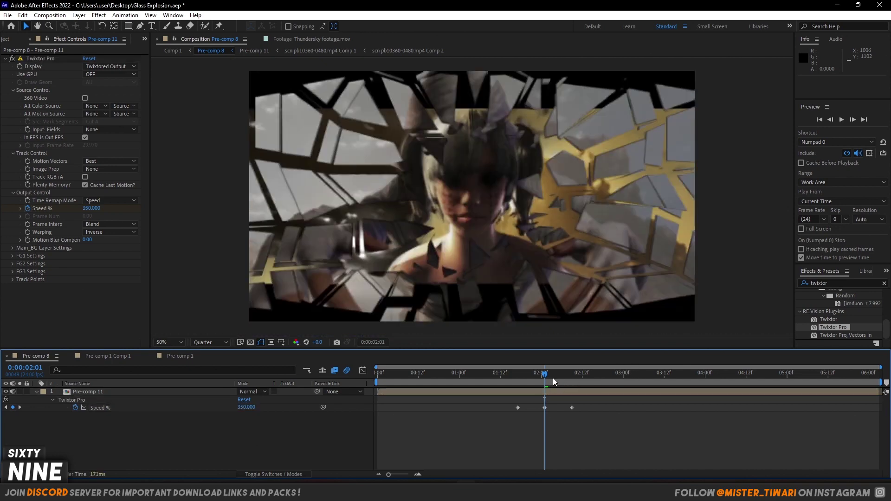
pyautogui.moveTo(552, 377); pyautogui.dragTo(555, 413)
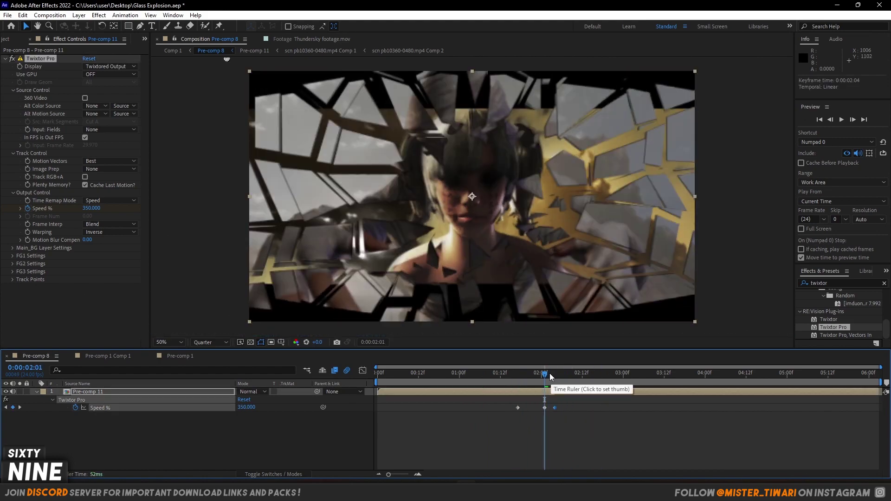
# - Preview the speed-ramped glass explosion from 0:00:01:15 and check the shards up to 0:00:02:19
pyautogui.moveTo(551, 376); pyautogui.dragTo(511, 412)
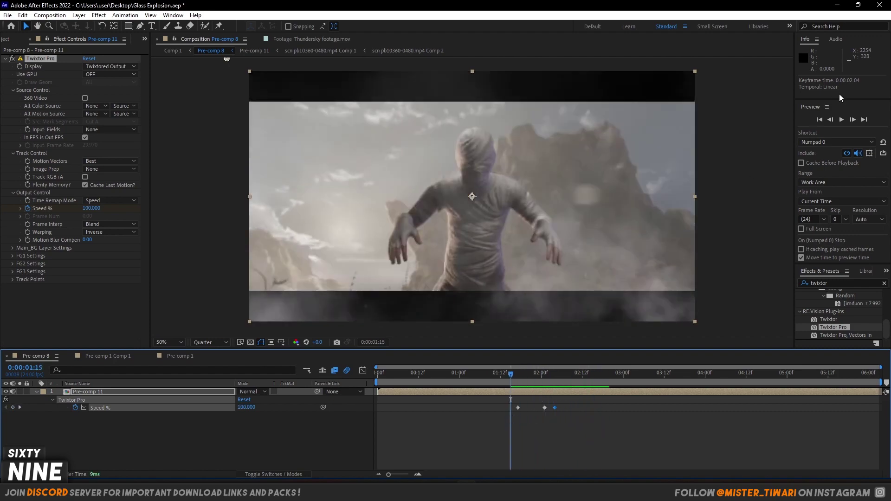
pyautogui.click(839, 122)
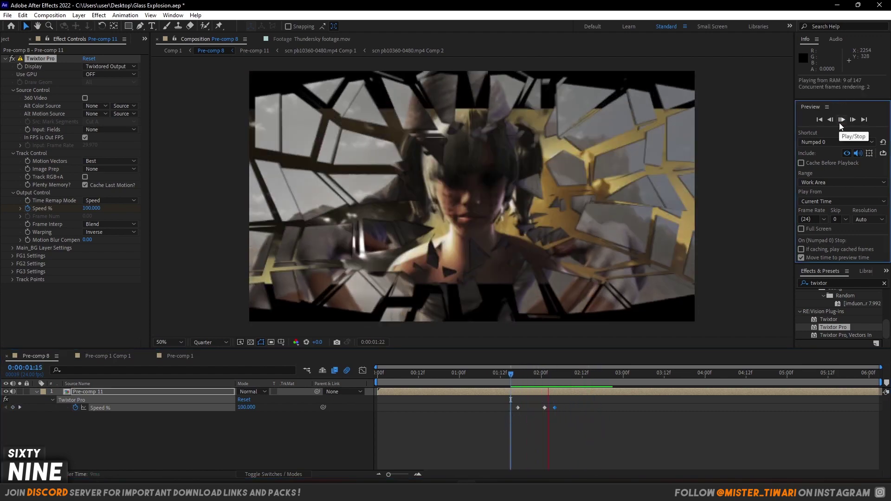
pyautogui.click(839, 123)
pyautogui.moveTo(585, 378); pyautogui.dragTo(587, 419)
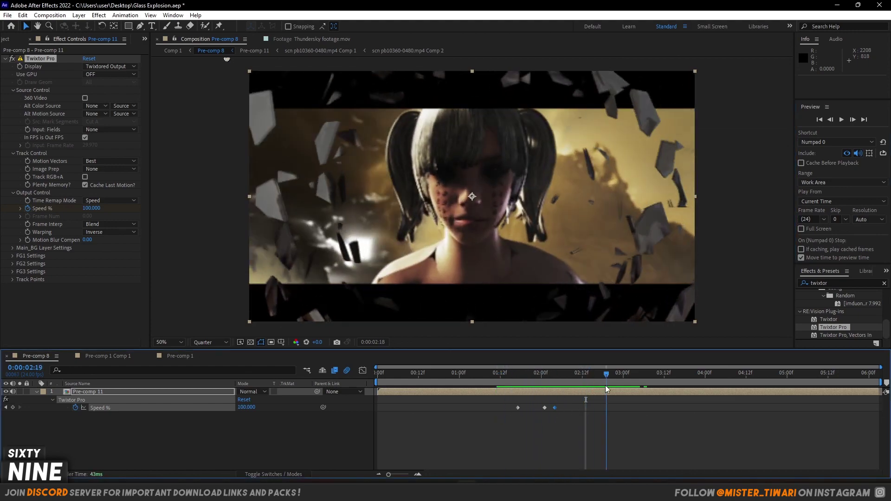